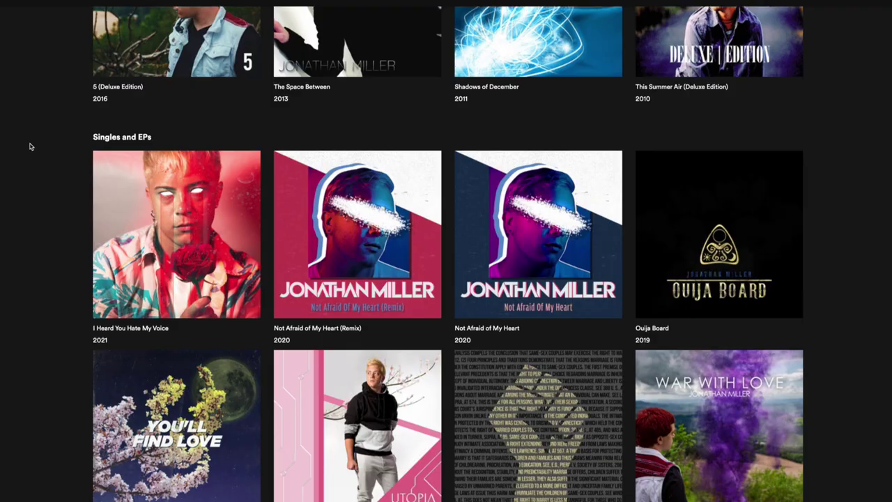
Step: Scroll down the new single upload form past the ticked store selections
scroll(29, 145, down, 2)
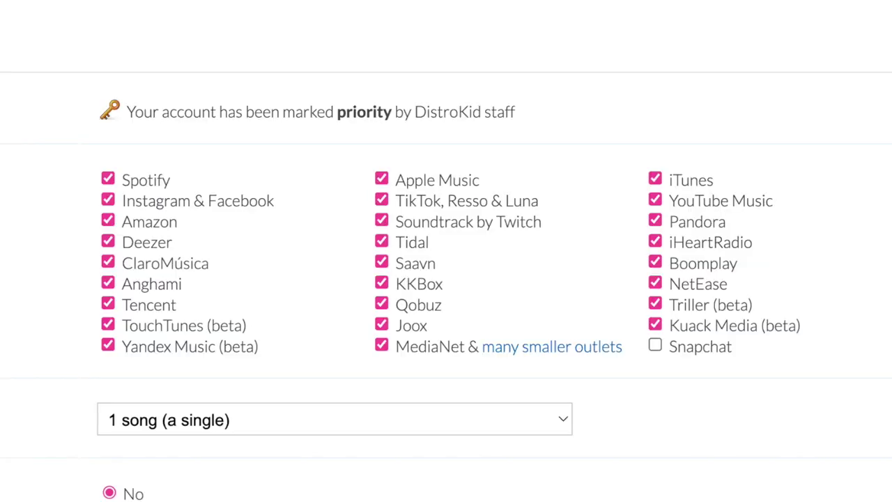
Step: Keep 1 song, mark it previously released, and set the original release date to July 5, 2019
click(554, 165)
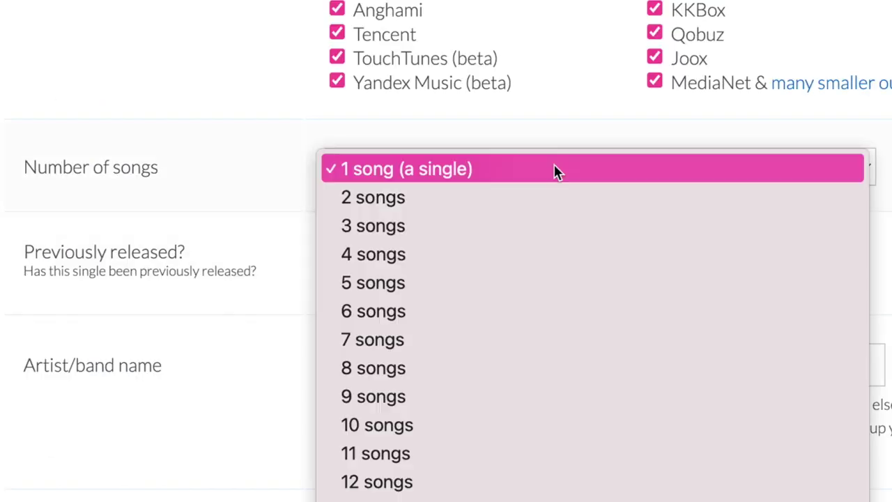
click(554, 166)
click(338, 277)
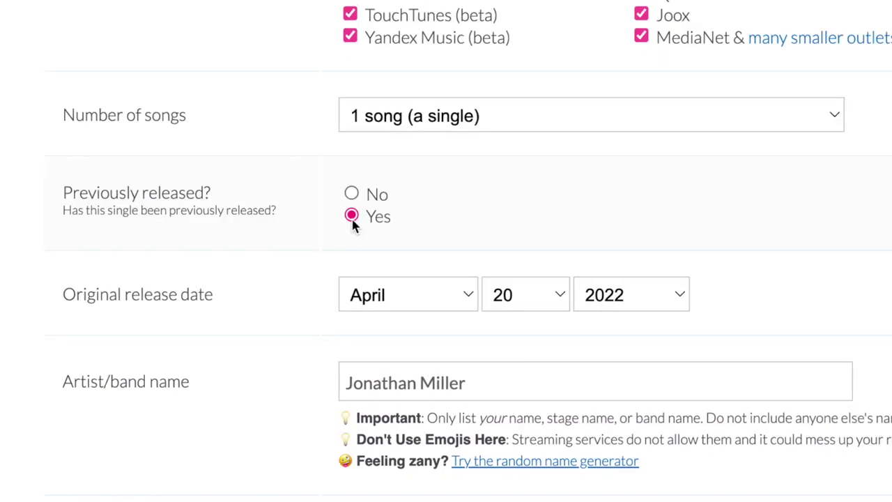
click(390, 294)
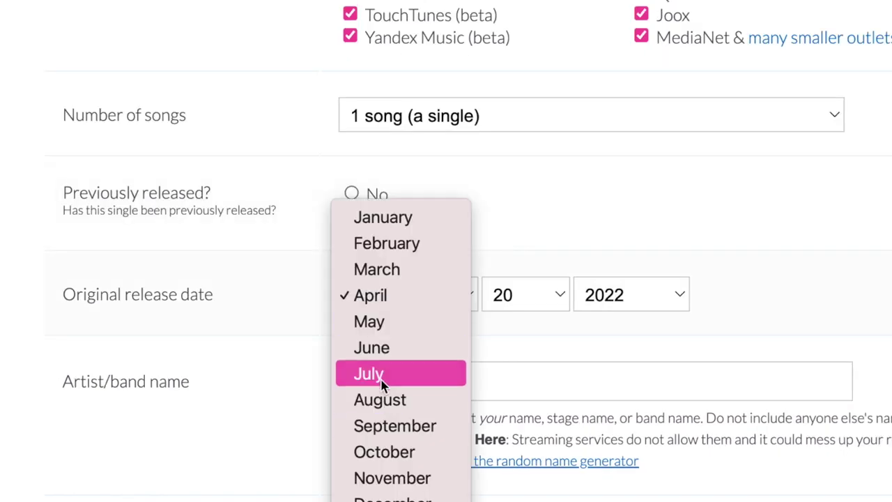
click(356, 382)
click(550, 295)
key(5)
key(Return)
click(678, 294)
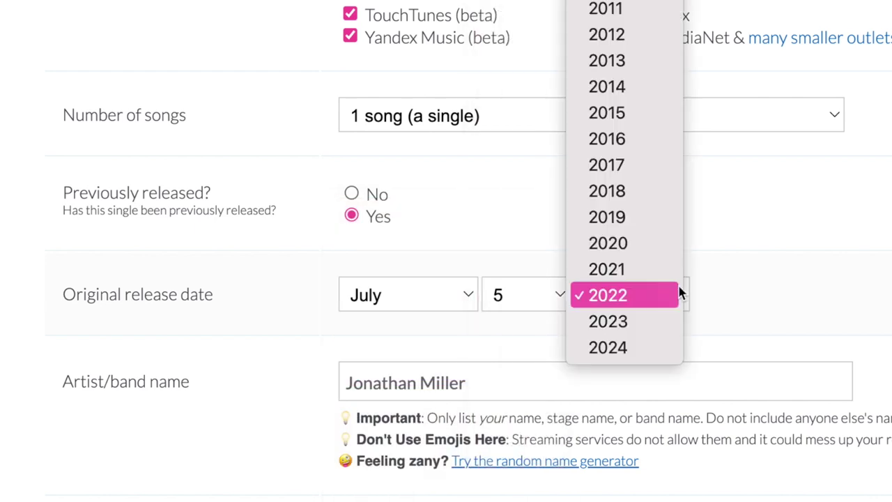
click(645, 225)
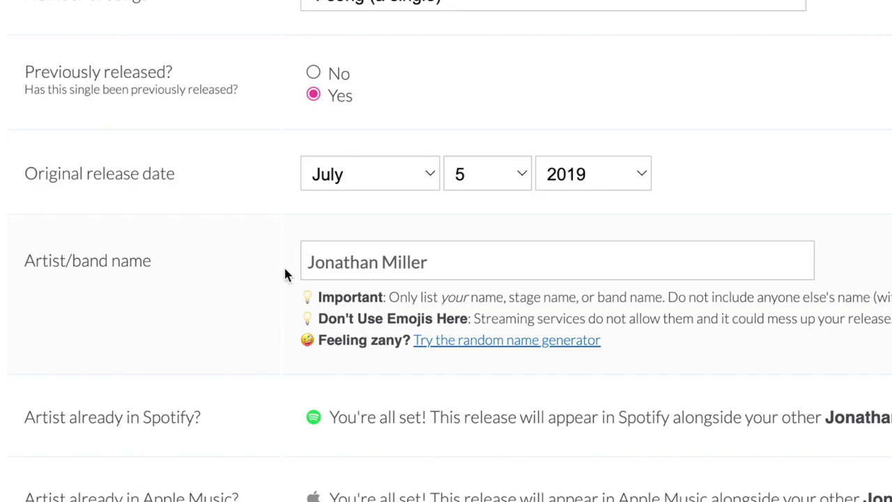
scroll(283, 265, down, 3)
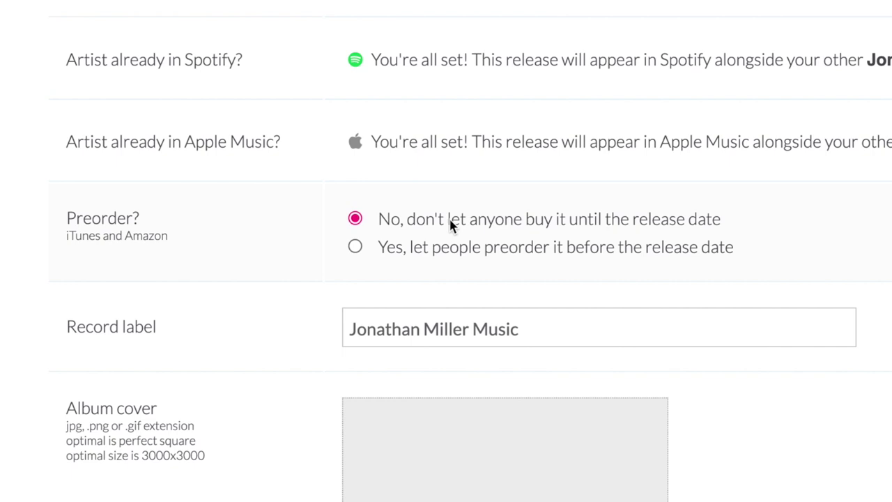
Step: Replace the existing record label name with 'Level 2 Entertainment'
triple_click(527, 316)
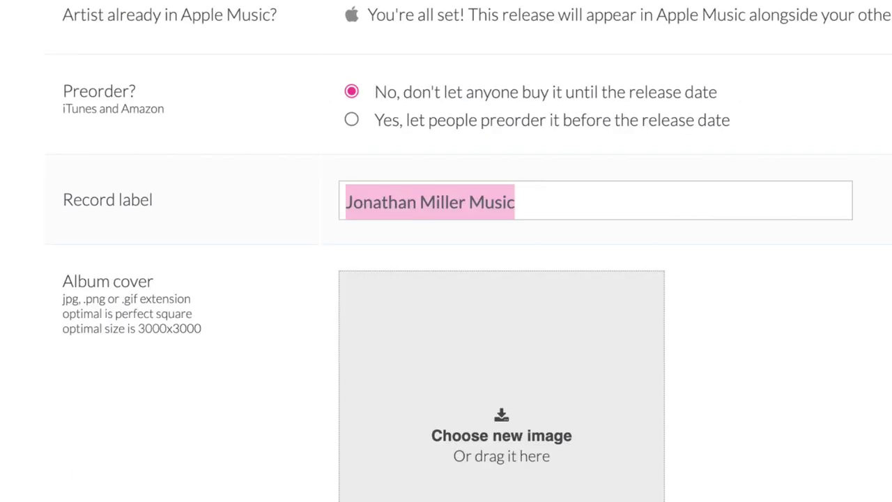
text(Level 2 Entertainment)
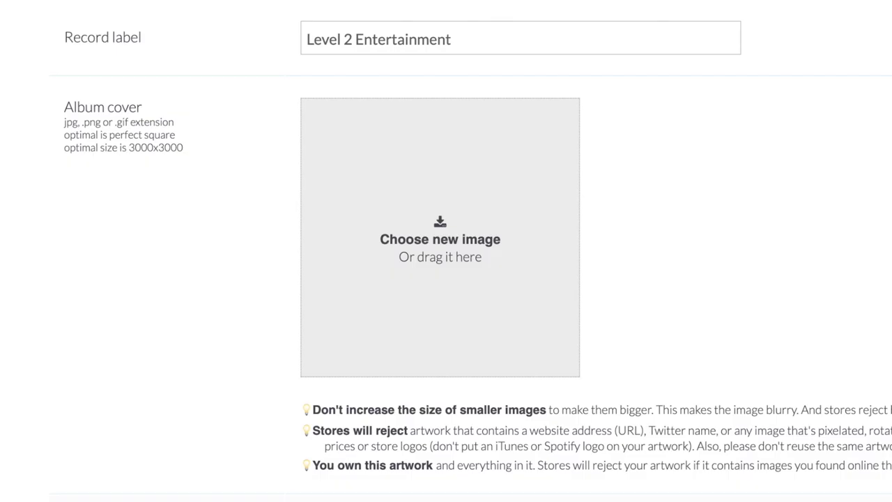
scroll(17, 179, down, 5)
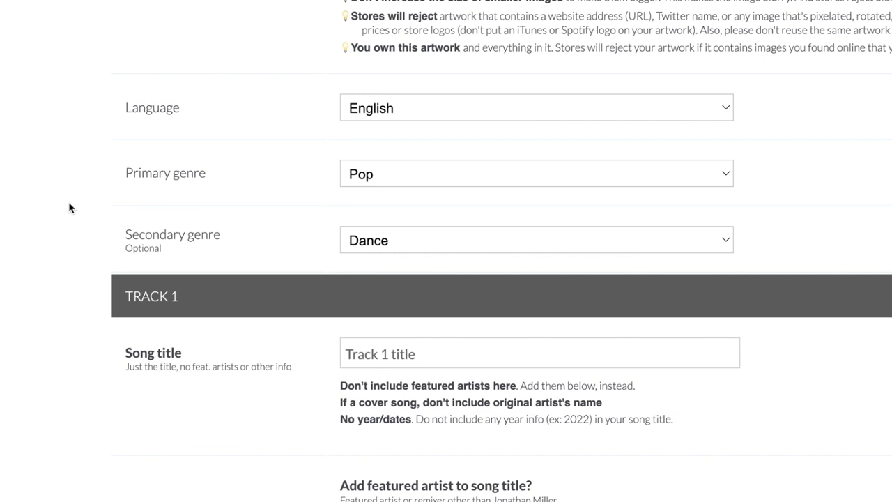
Step: Switch the secondary genre from Dance to Electronic and view its subgenre choices
click(422, 248)
click(407, 260)
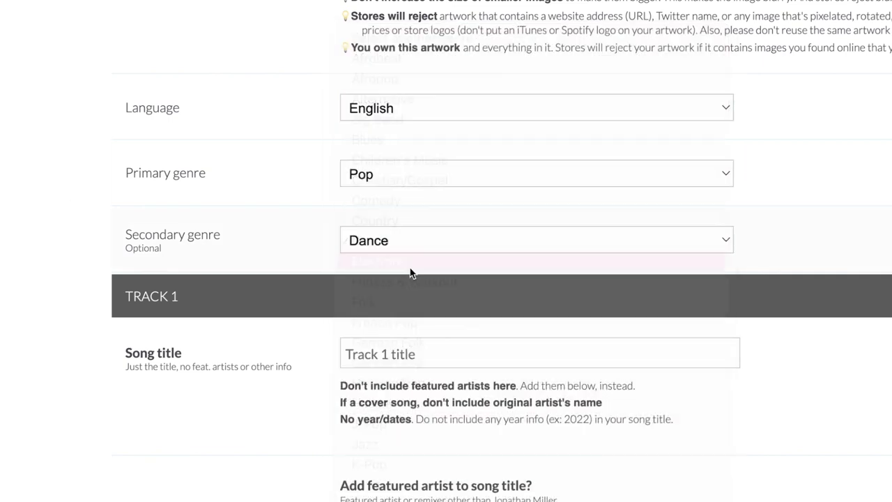
scroll(422, 321, down, 1)
click(420, 238)
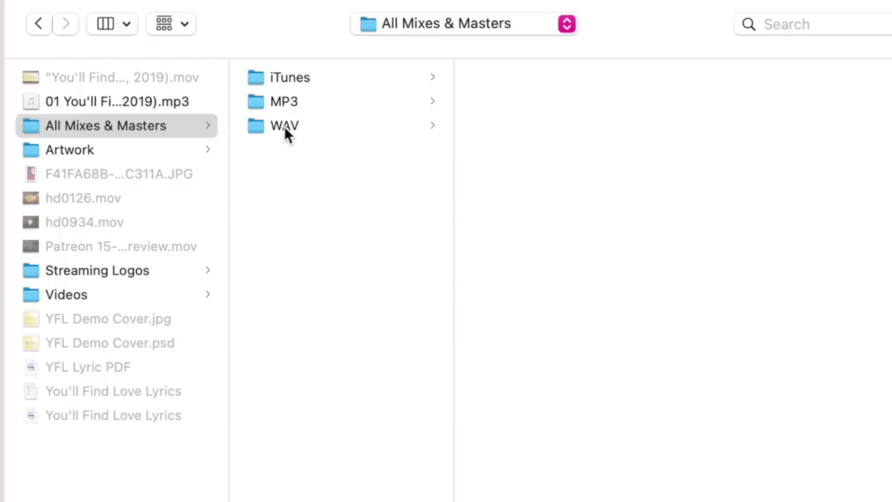
Step: Choose 01 You'll Find Love.wav from the WAV masters and select the original ISRC code to copy
click(284, 127)
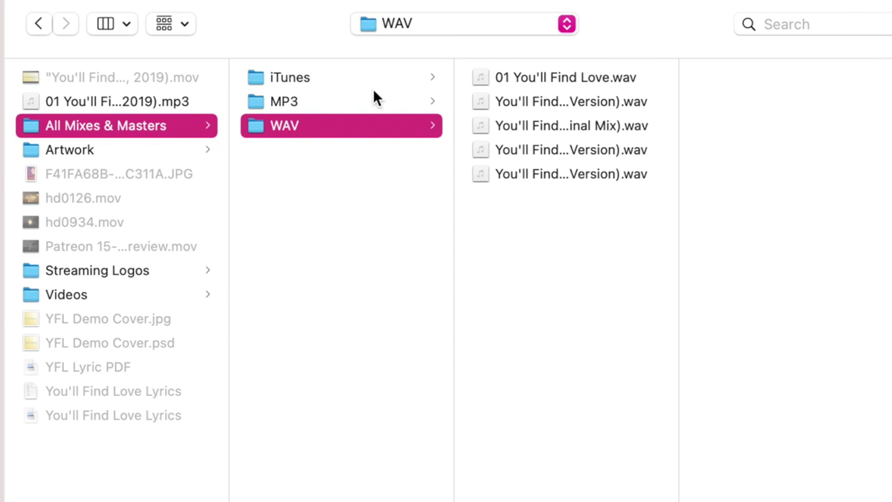
click(567, 99)
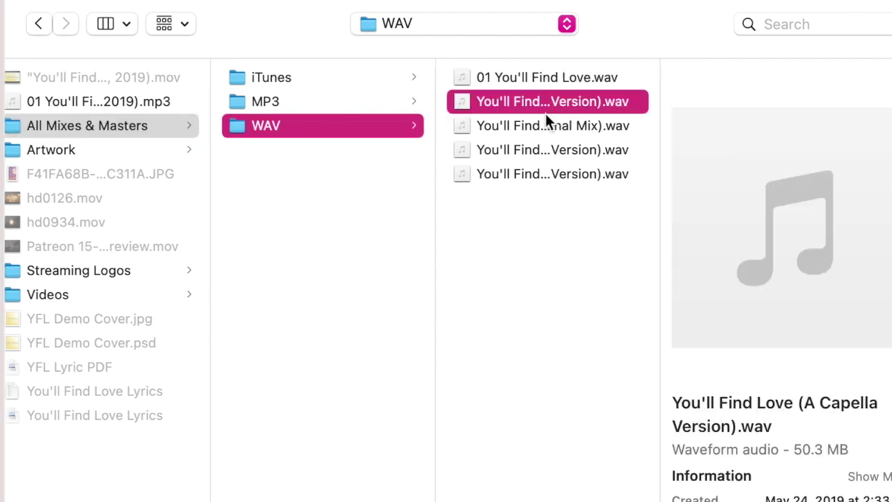
click(545, 124)
click(542, 151)
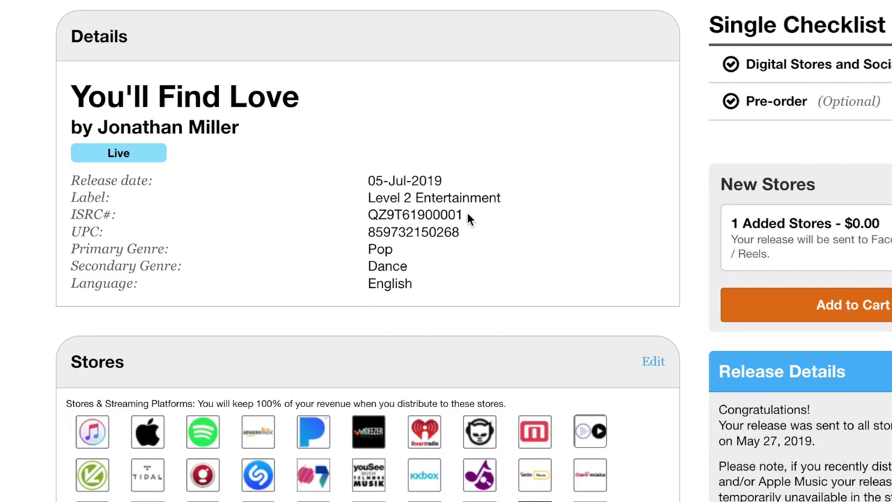
drag(467, 215, 363, 216)
key(ctrl+c)
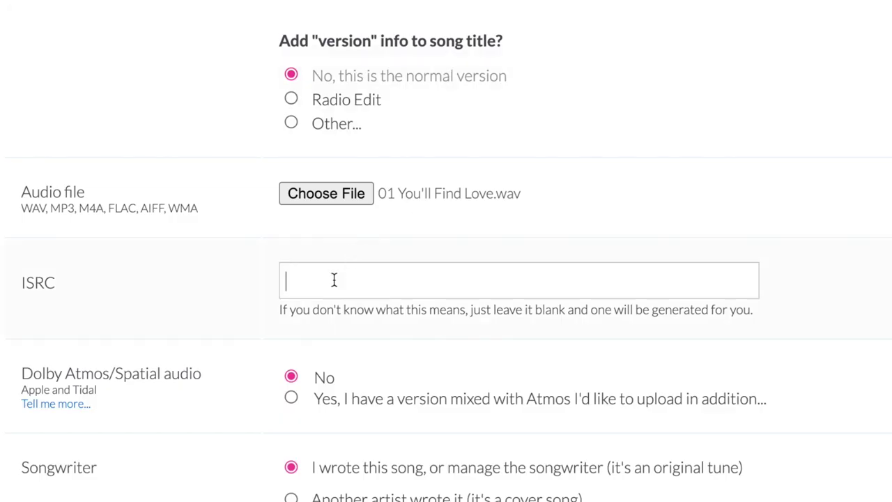
Step: Paste ISRC QZ9T61900001 into the ISRC field and review the remaining track details
click(334, 280)
key(ctrl+v)
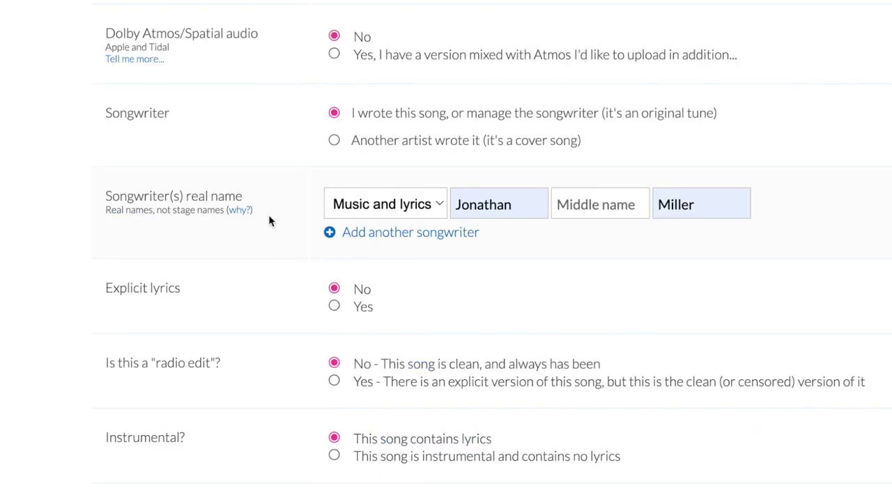
scroll(314, 205, down, 2)
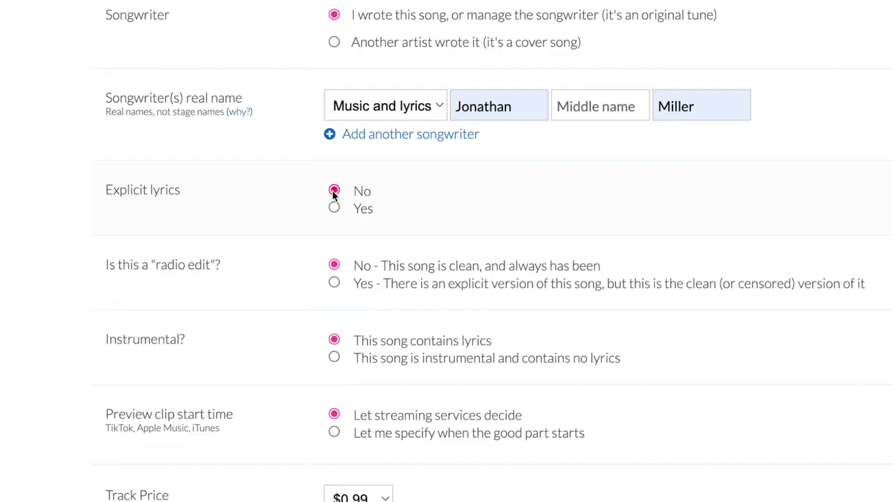
scroll(334, 195, down, 3)
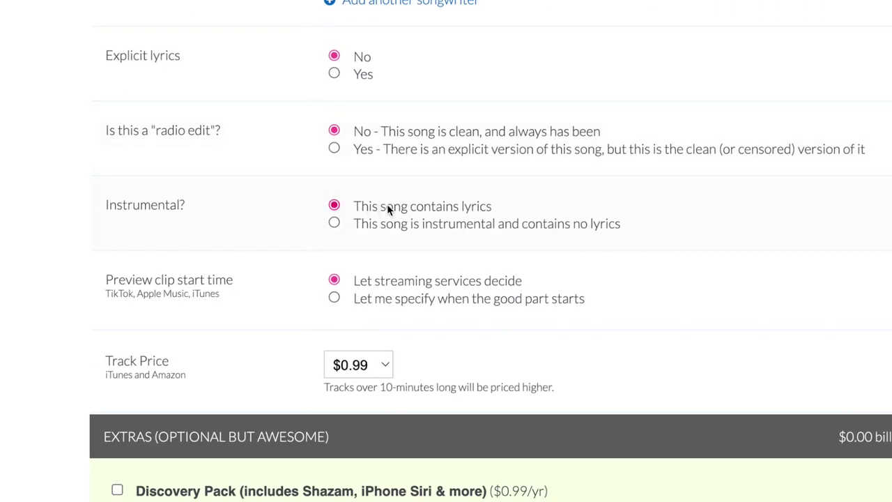
scroll(373, 241, down, 1)
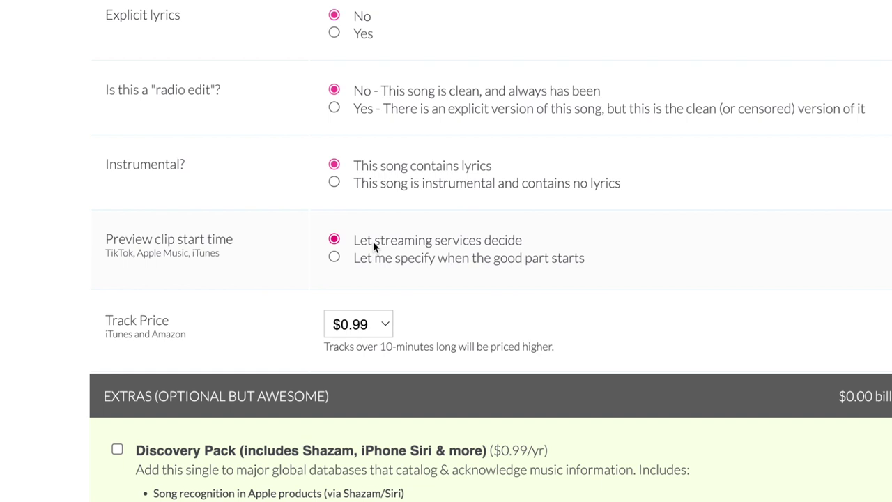
scroll(373, 241, down, 2)
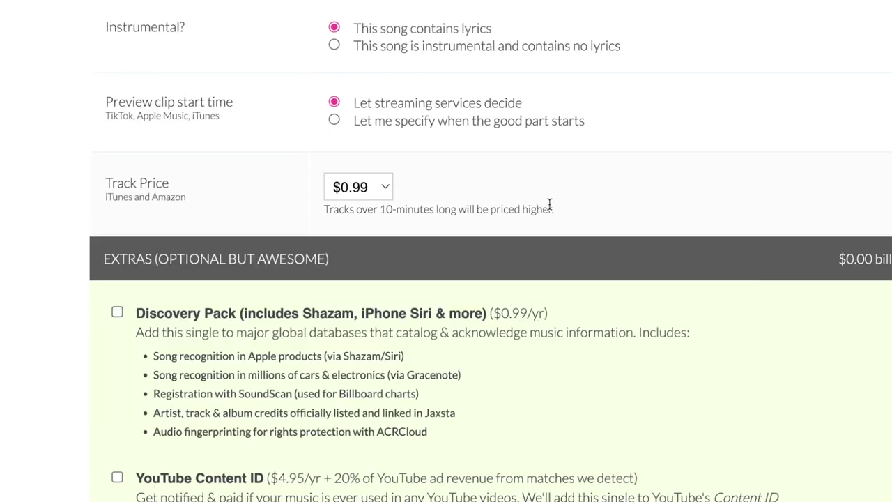
Step: Tick the mandatory agreements (YouTube Music, ownership, no other artist names) and submit with DONE
click(352, 188)
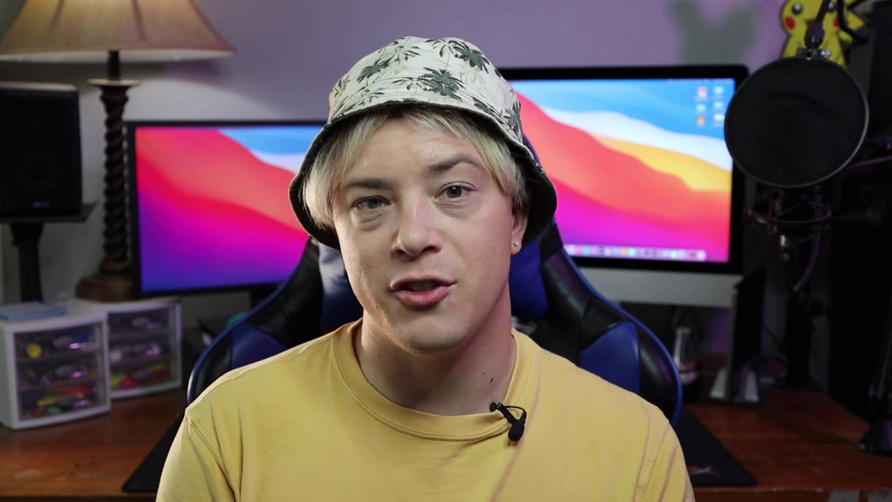
click(43, 259)
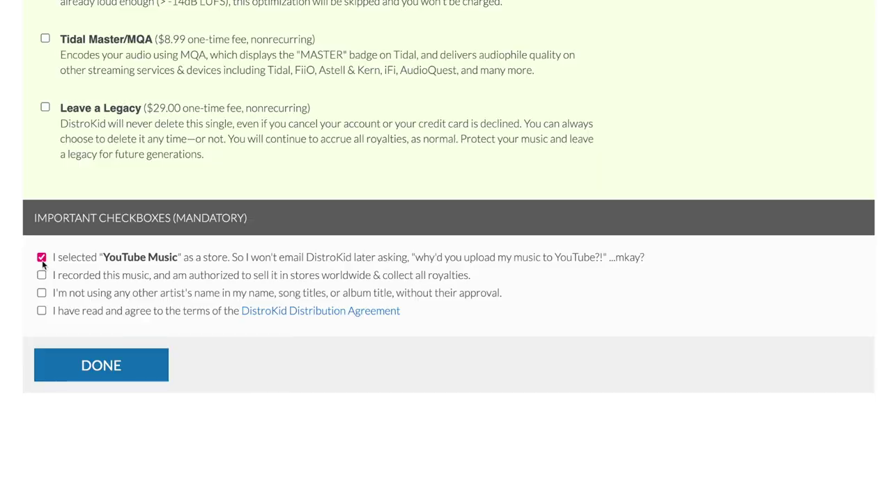
click(41, 275)
click(42, 293)
click(38, 366)
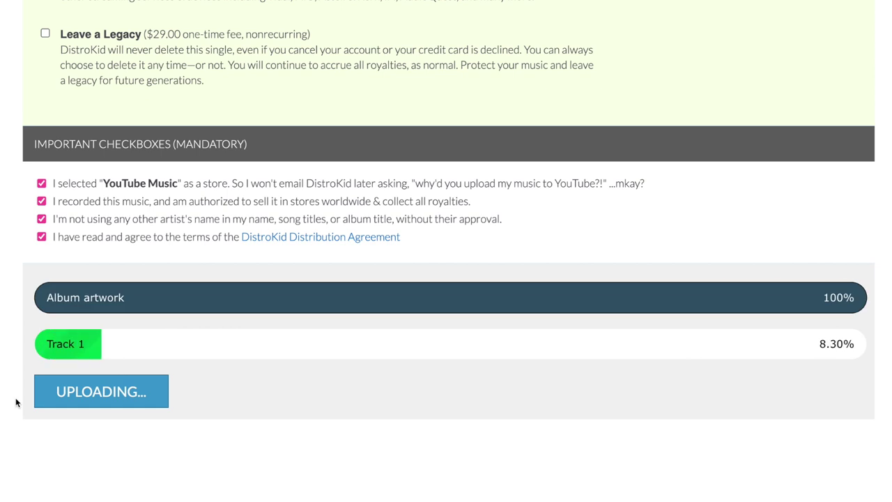